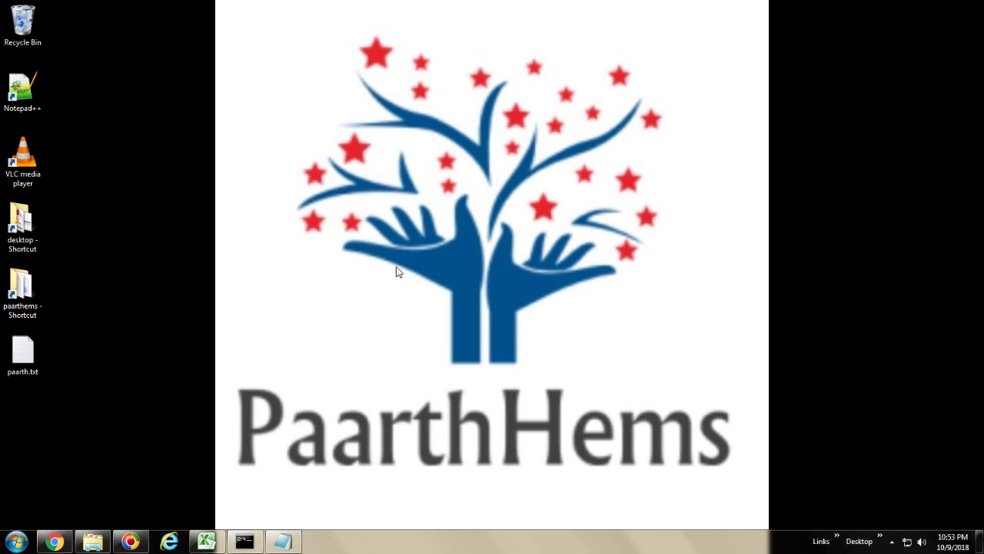
Review the problem note, highlighting 'GBE Family Controller' and widening it to show the full title.
left_click(283, 541)
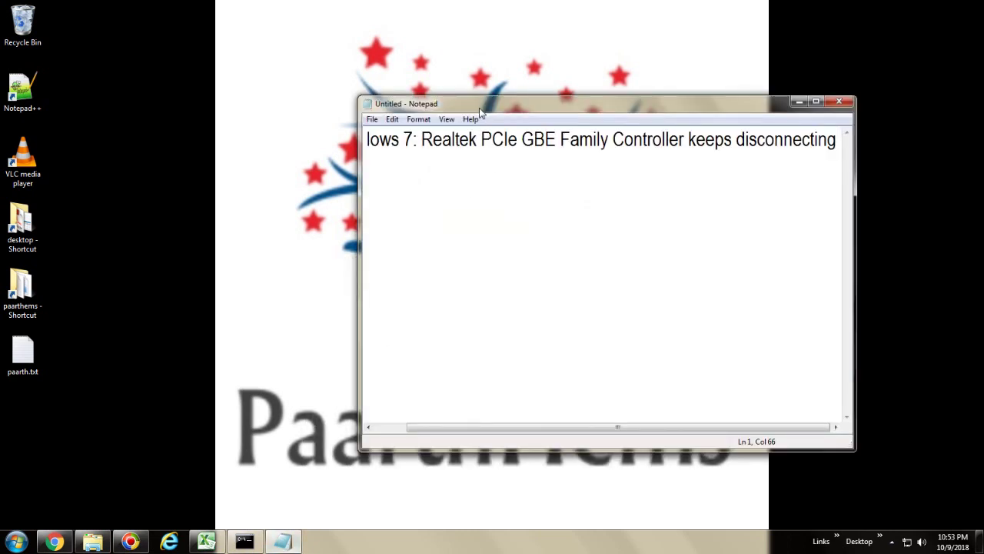
left_click_drag(520, 141, 683, 144)
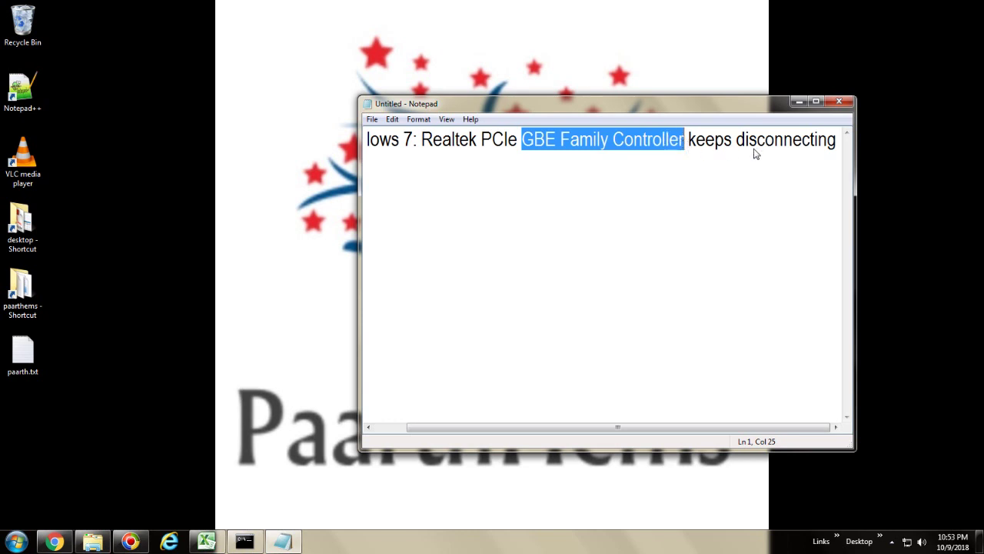
left_click(800, 103)
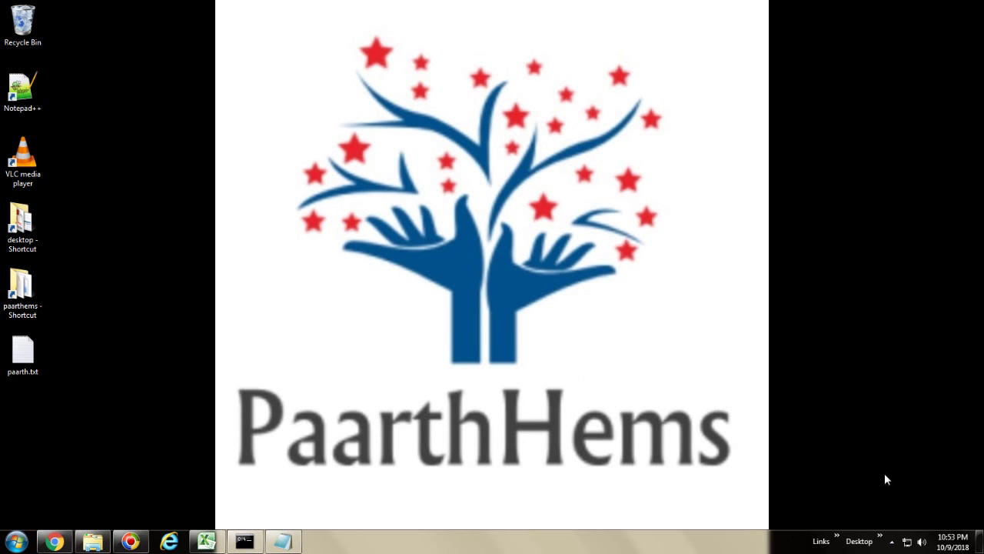
left_click(298, 545)
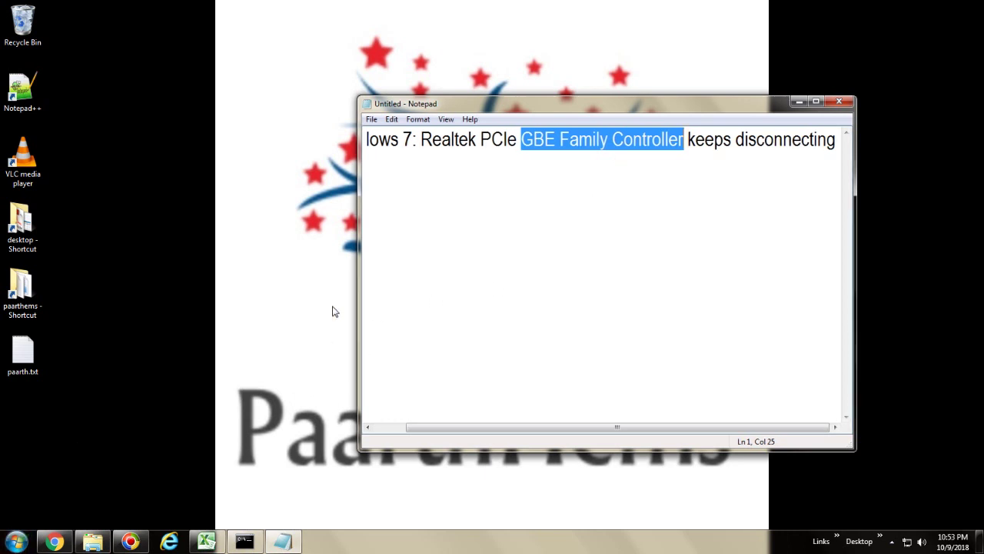
left_click_drag(358, 305, 264, 305)
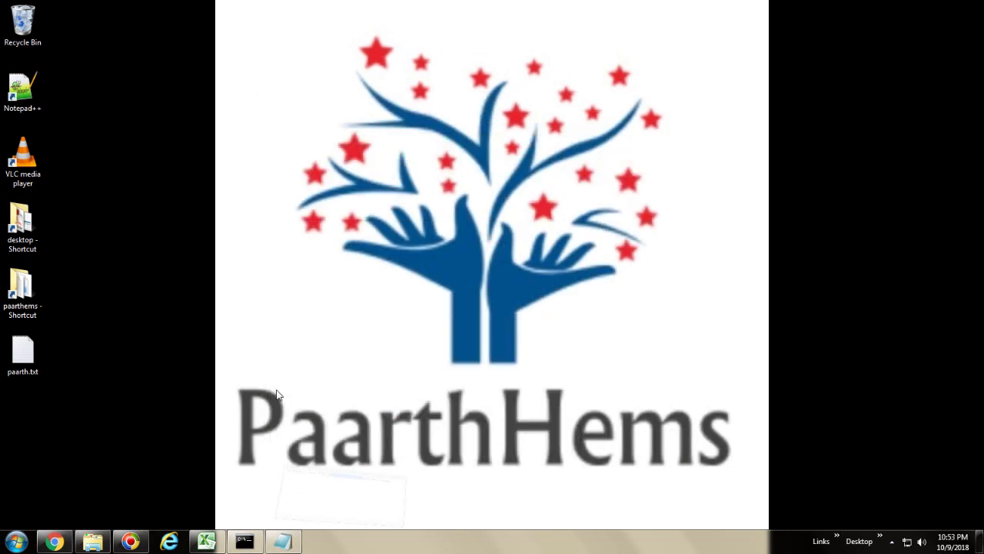
Open Computer Management from Computer's context menu, go to Device Manager and expand Network adapters.
left_click(17, 542)
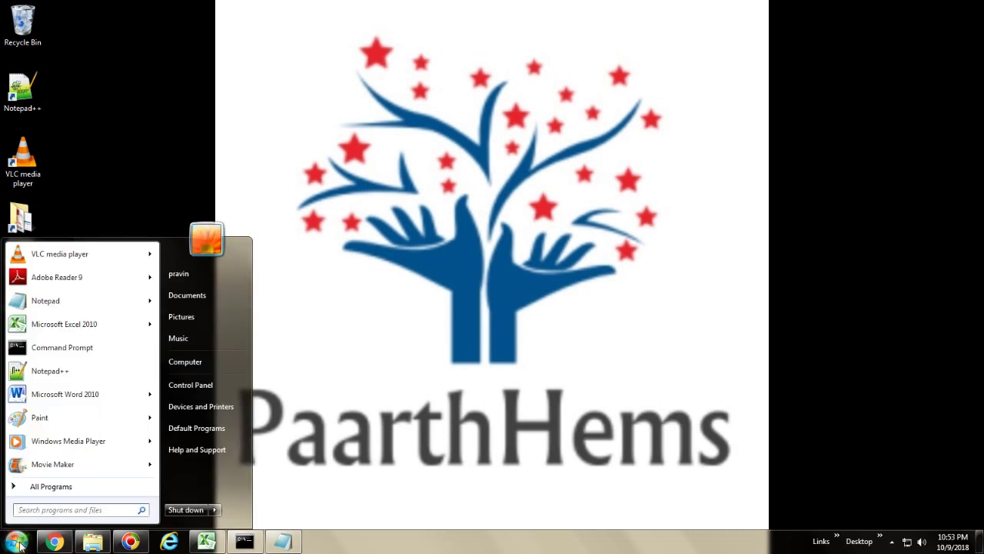
right_click(191, 367)
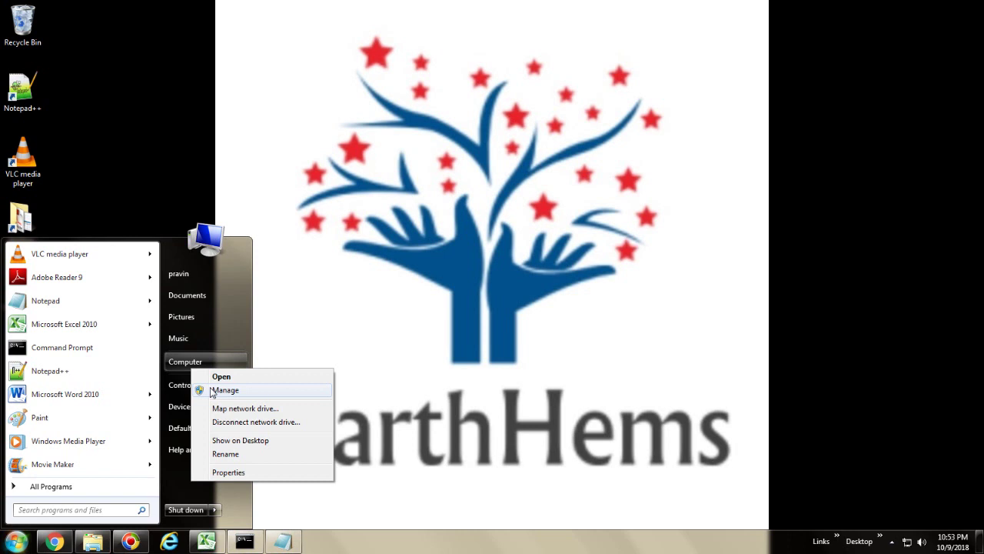
left_click(223, 390)
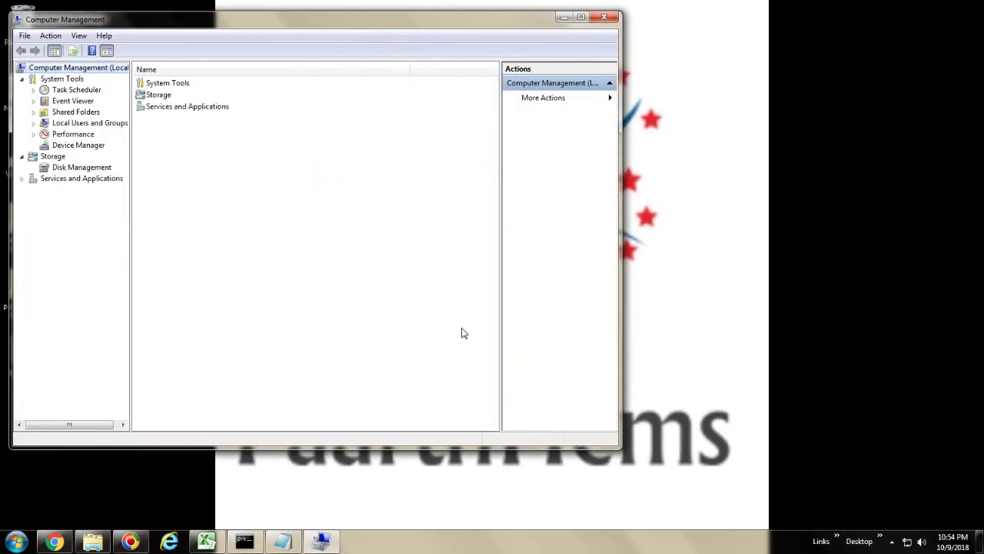
left_click(97, 147)
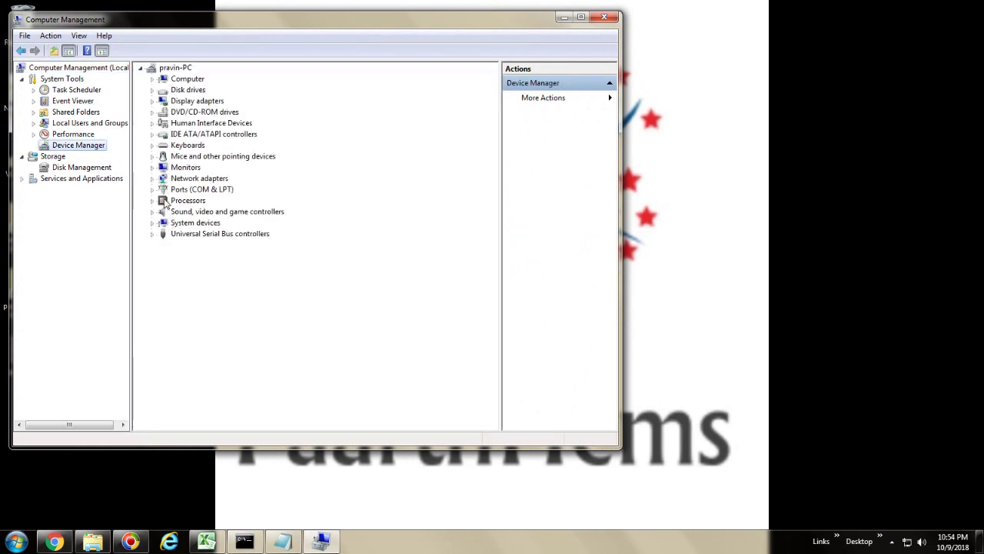
left_click(153, 179)
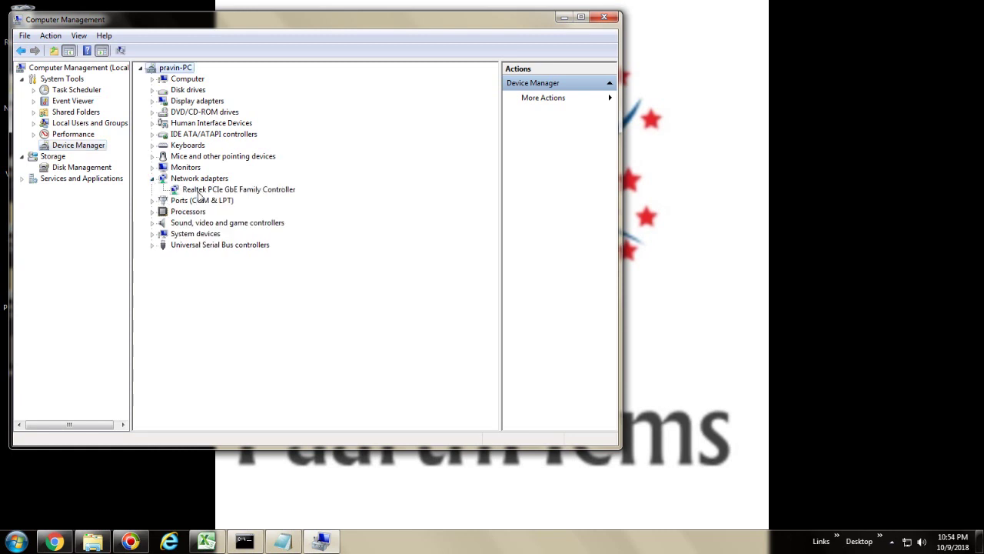
Check the Realtek PCIe GbE Family Controller's properties show it working properly, then close them.
left_click(183, 180)
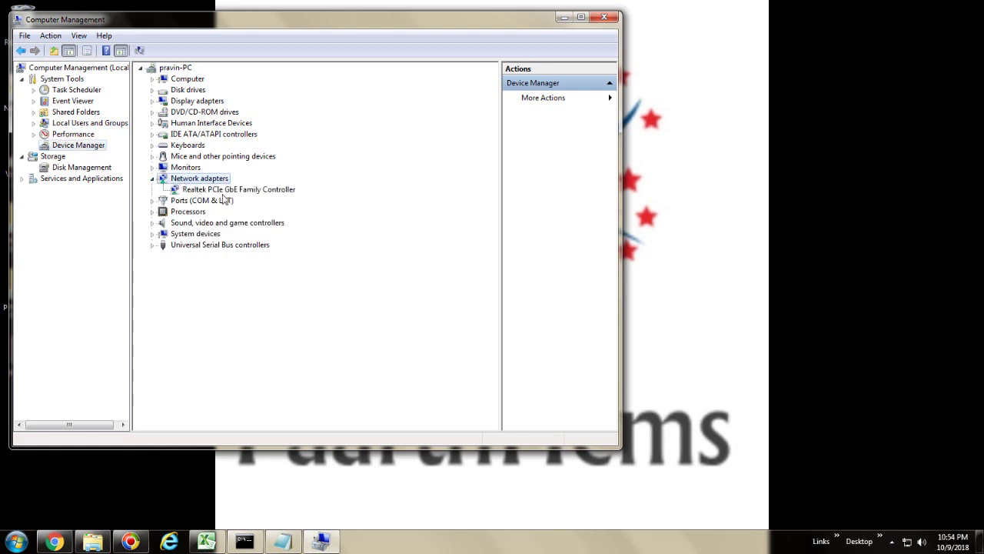
left_click(207, 192)
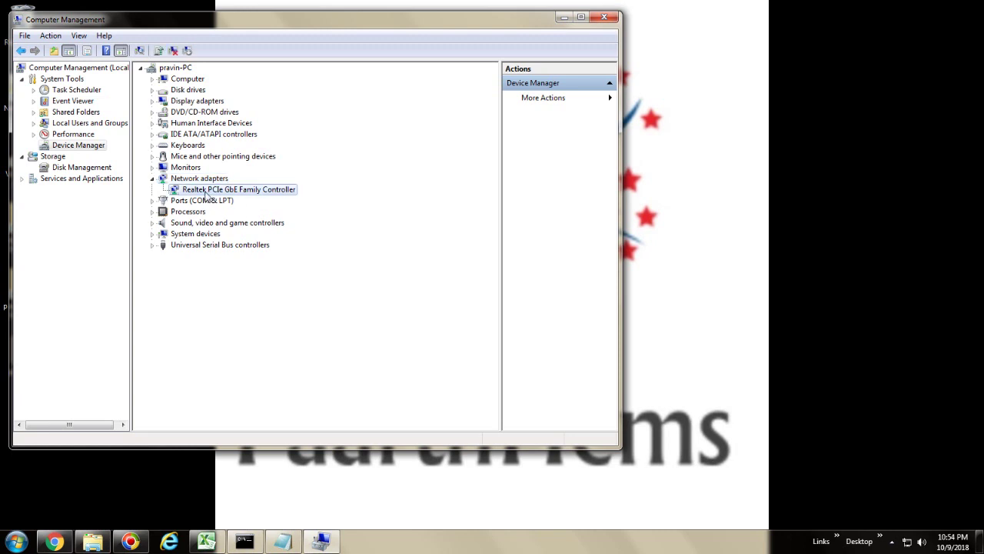
right_click(206, 193)
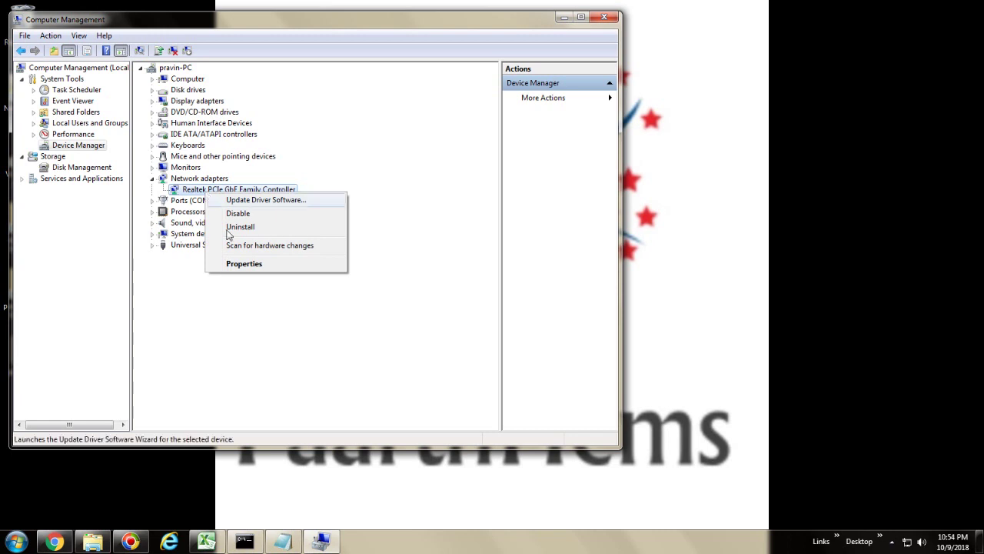
left_click(248, 265)
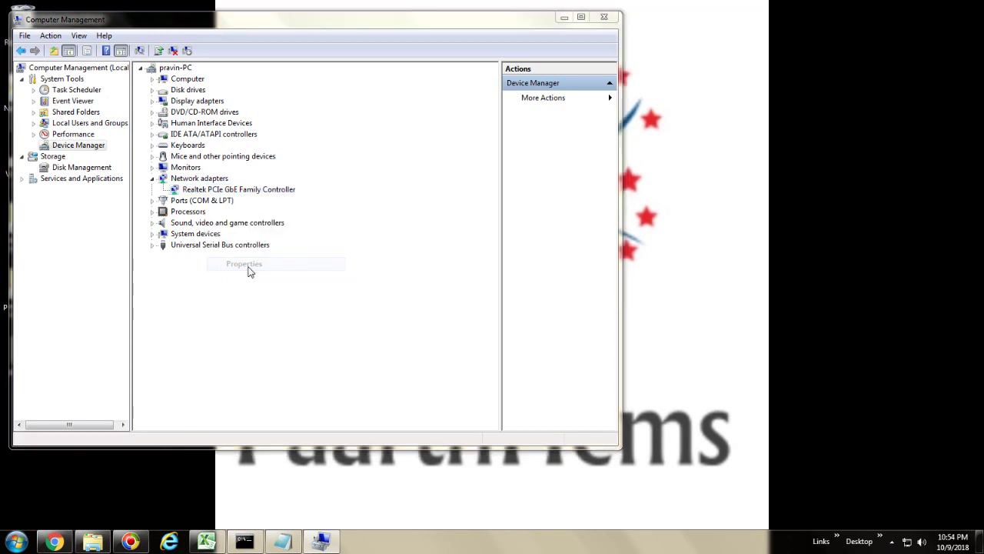
left_click_drag(262, 100, 161, 244)
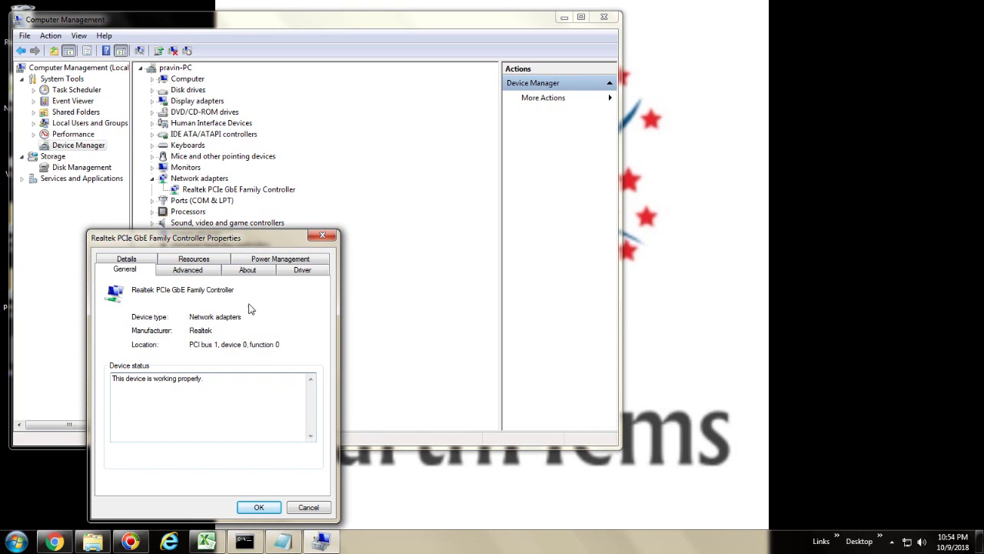
left_click(323, 234)
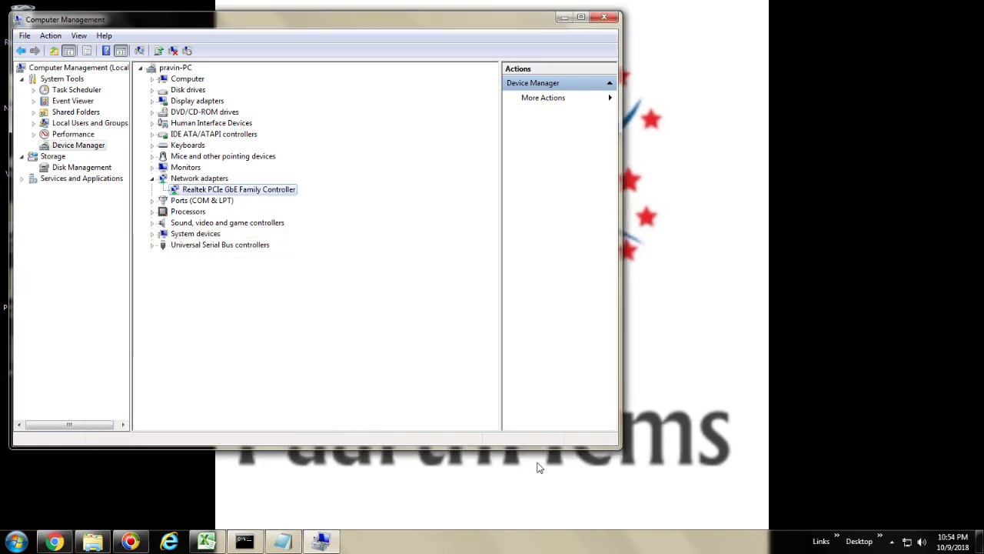
Launch Network and Sharing Center from the tray network icon's context menu.
left_click(908, 544)
right_click(910, 546)
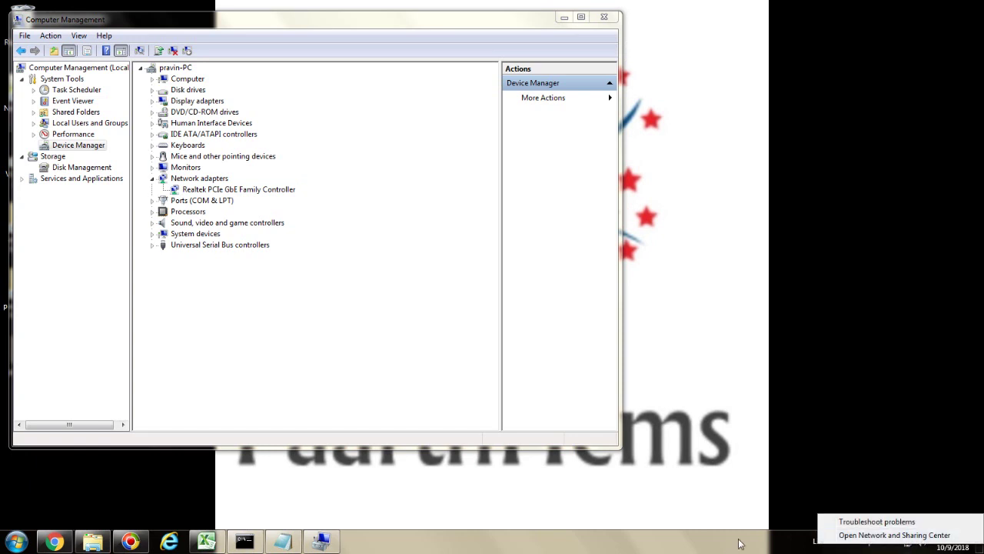
left_click(906, 547)
right_click(906, 547)
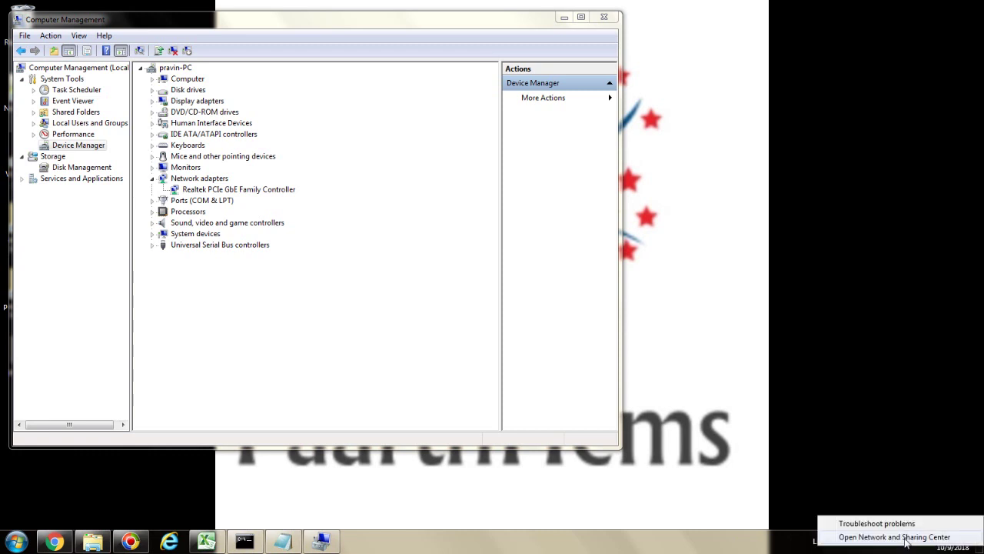
left_click(905, 538)
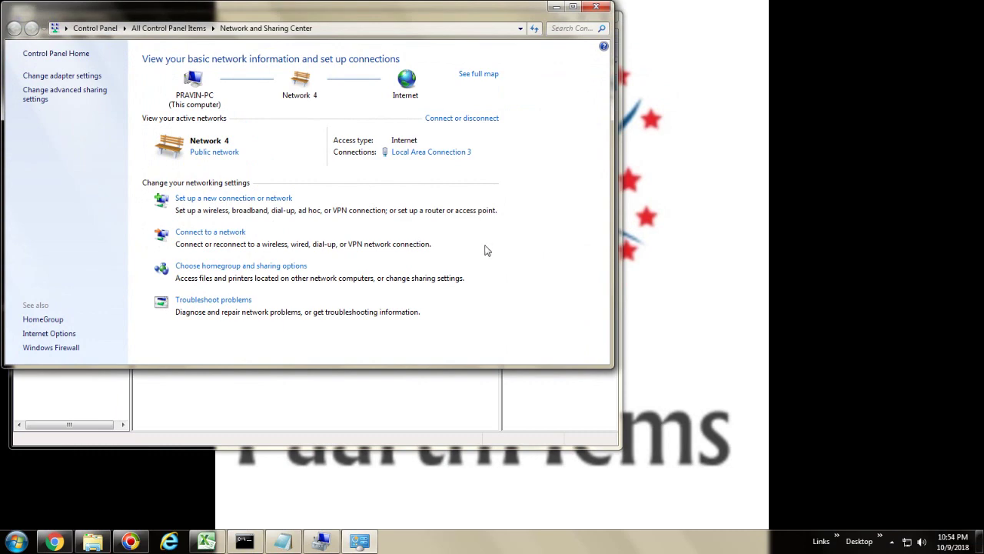
Under Change adapter settings, open the Properties of Local Area Connection 3.
left_click_drag(320, 7, 644, 192)
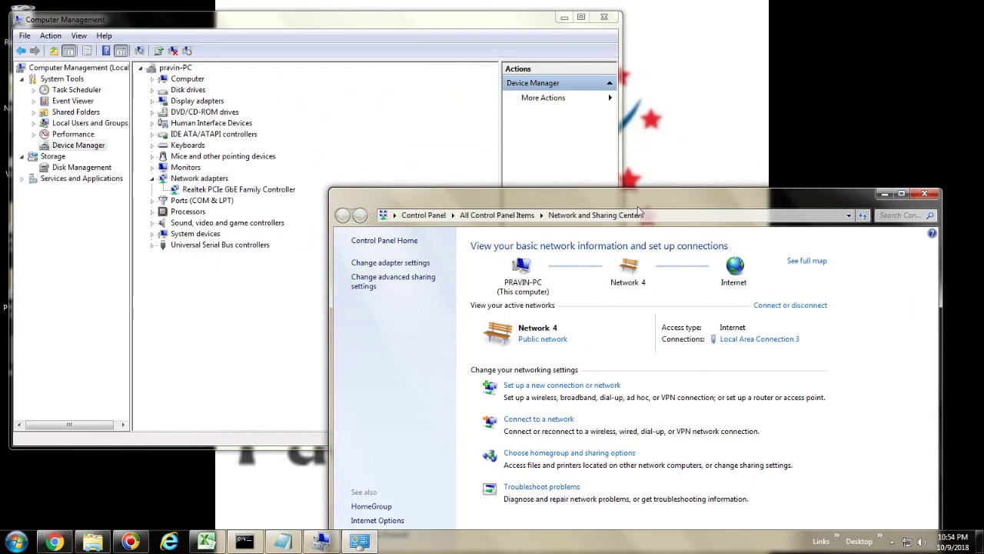
left_click(372, 263)
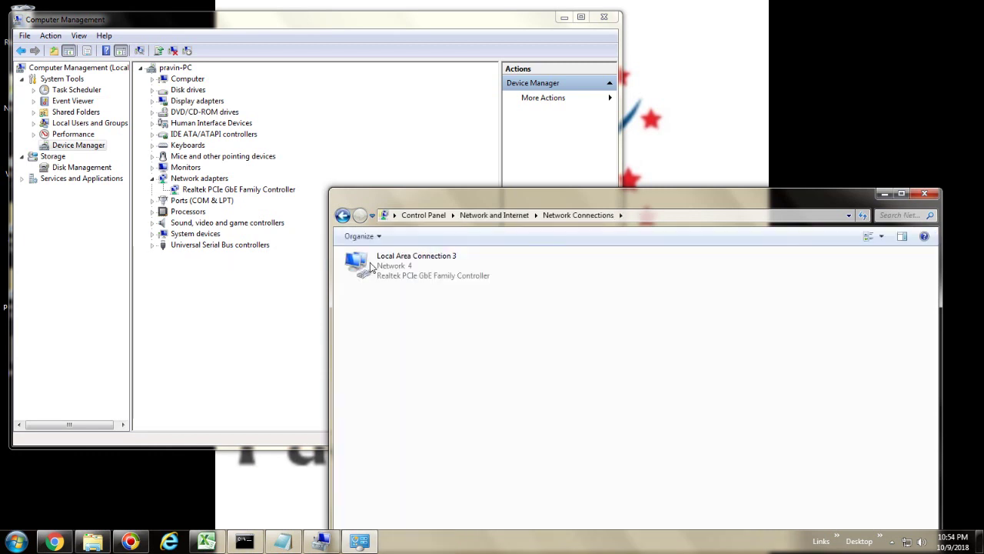
right_click(410, 273)
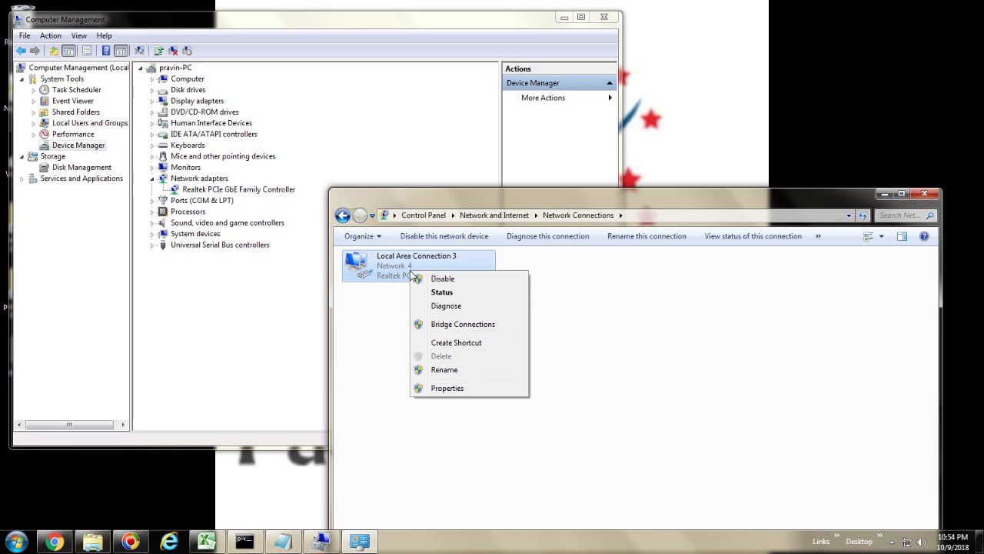
left_click(456, 389)
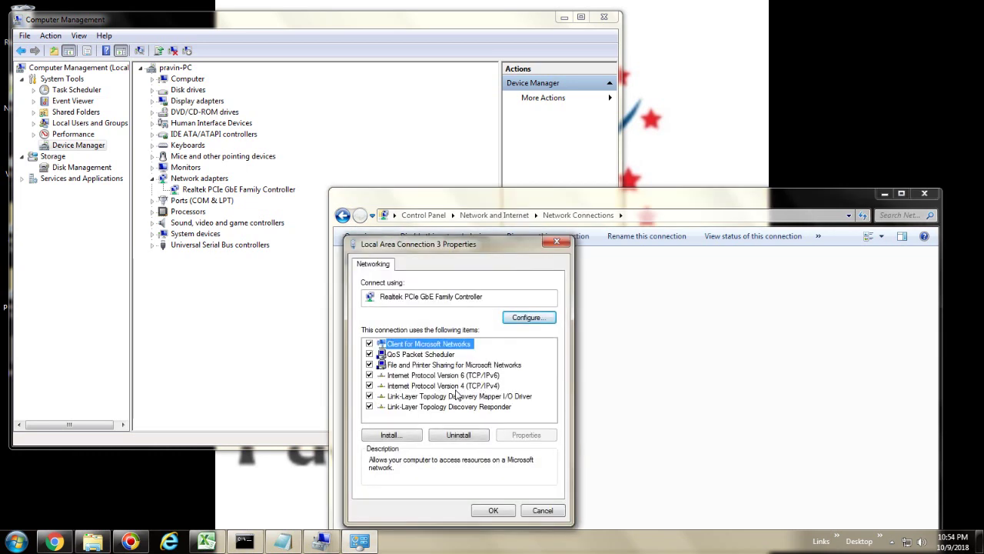
Confirm Local Area Connection 3 connects using the Realtek PCIe GbE Family Controller.
left_click(384, 301)
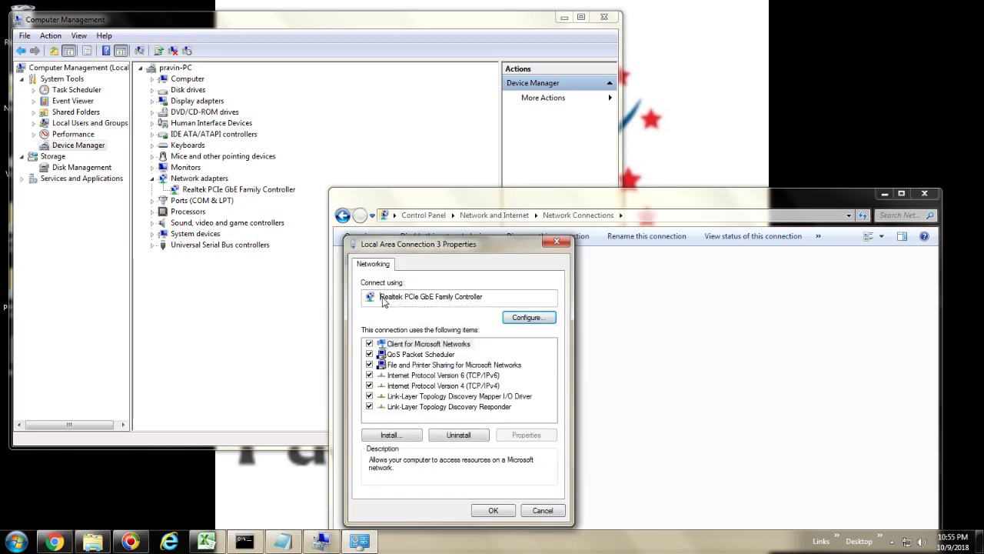
mouse_move(390, 305)
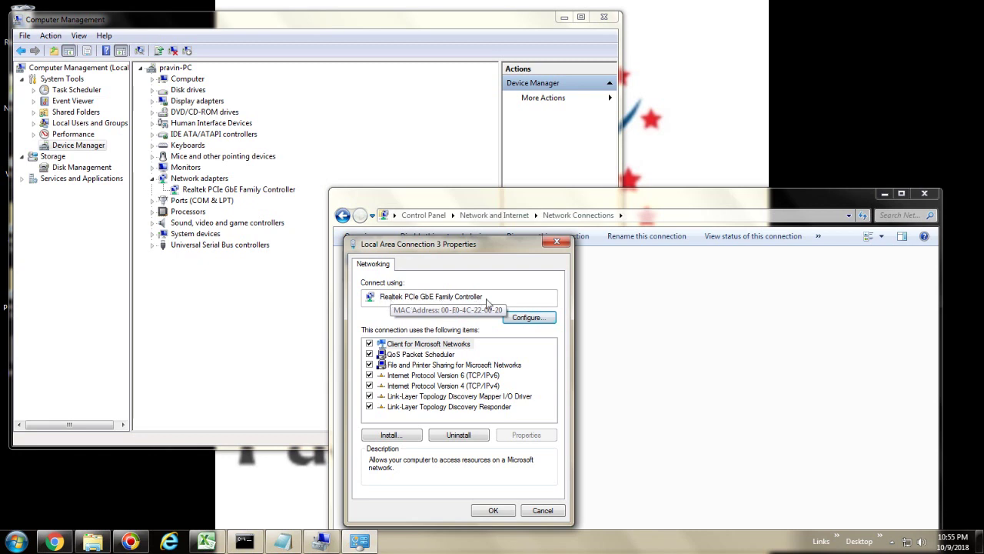
Configure the Realtek adapter and show its Advanced tab, minimizing Network Connections.
left_click(531, 319)
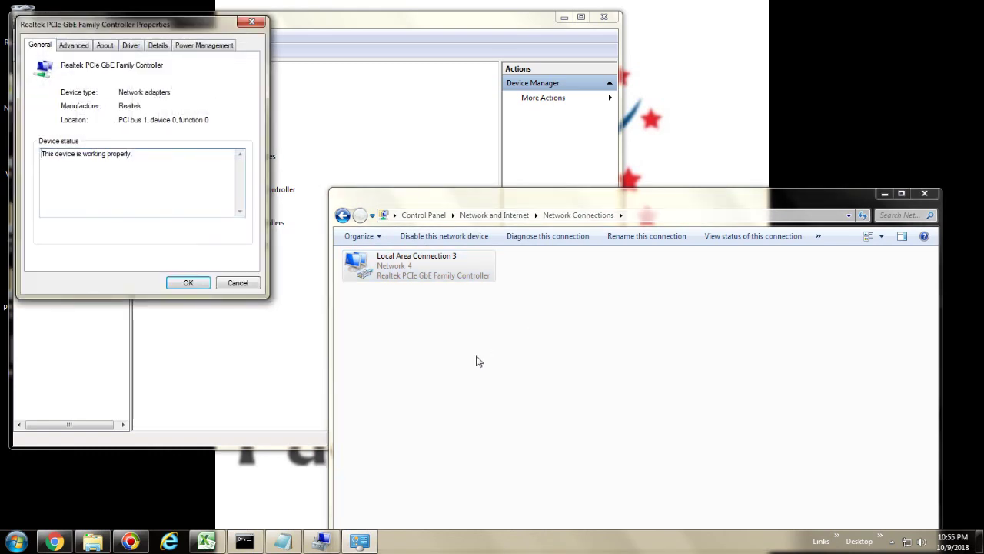
left_click_drag(111, 27, 146, 236)
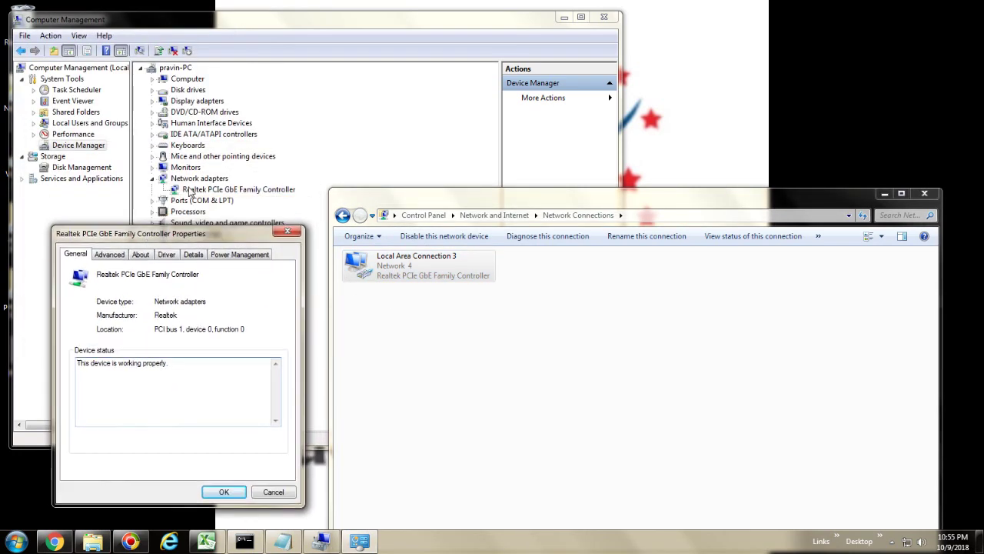
left_click(885, 194)
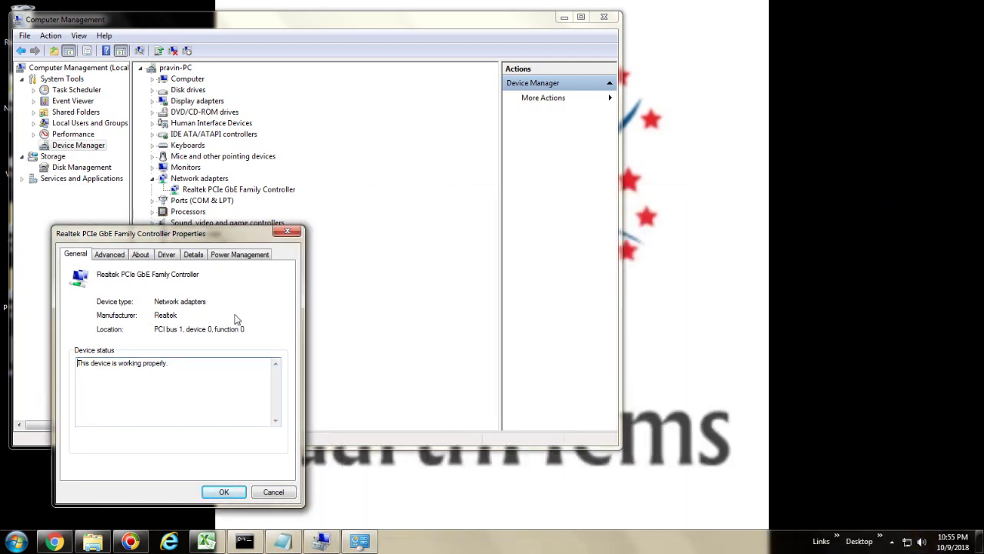
left_click(117, 257)
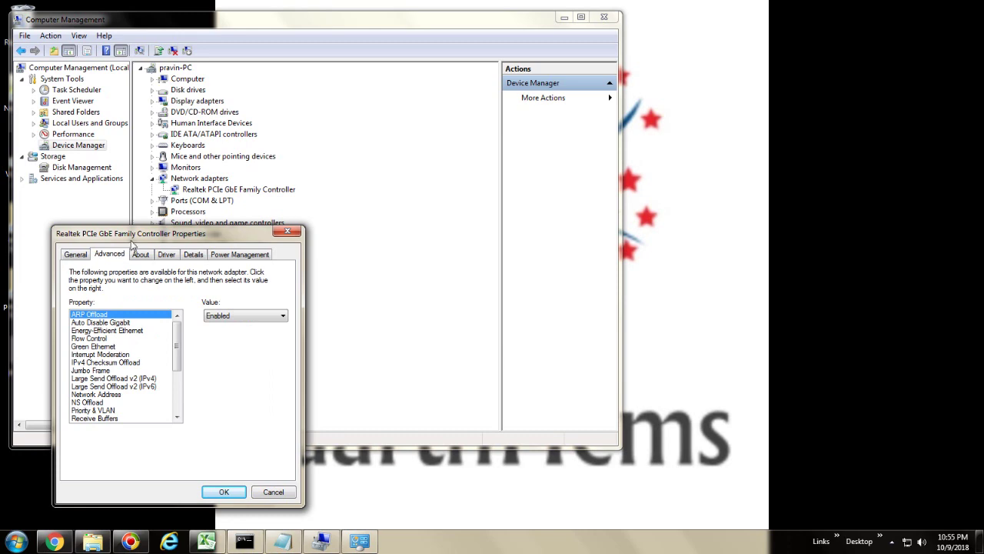
left_click_drag(134, 239, 477, 195)
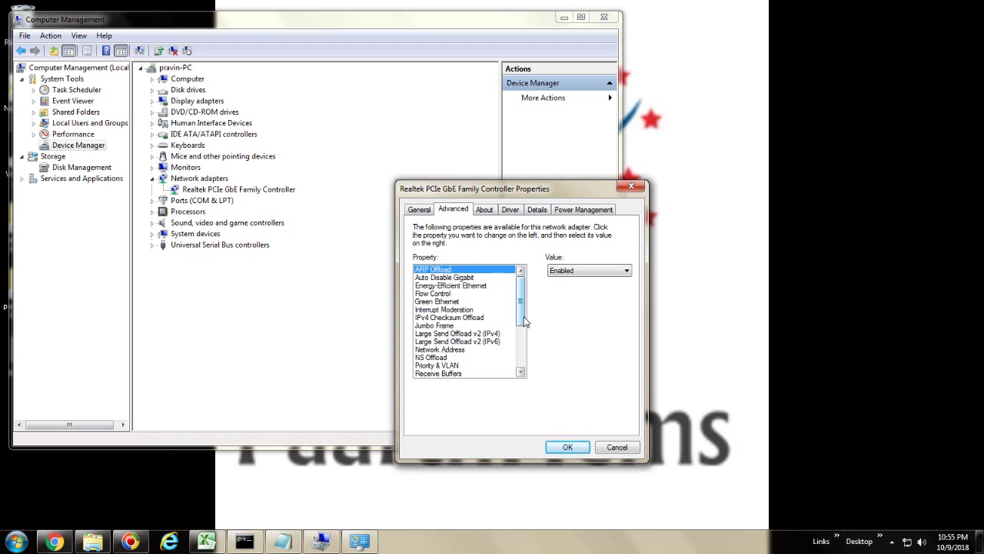
Choose Re-Link, Battery or AC for Auto Disable Gigabit, Disabled for Energy-Efficient and Green Ethernet, then OK.
left_click(449, 278)
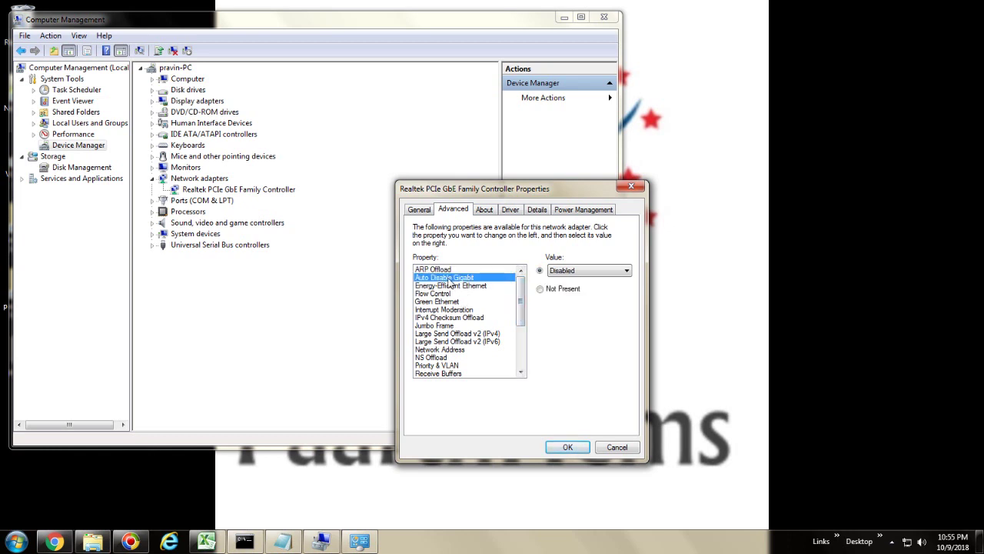
left_click(590, 271)
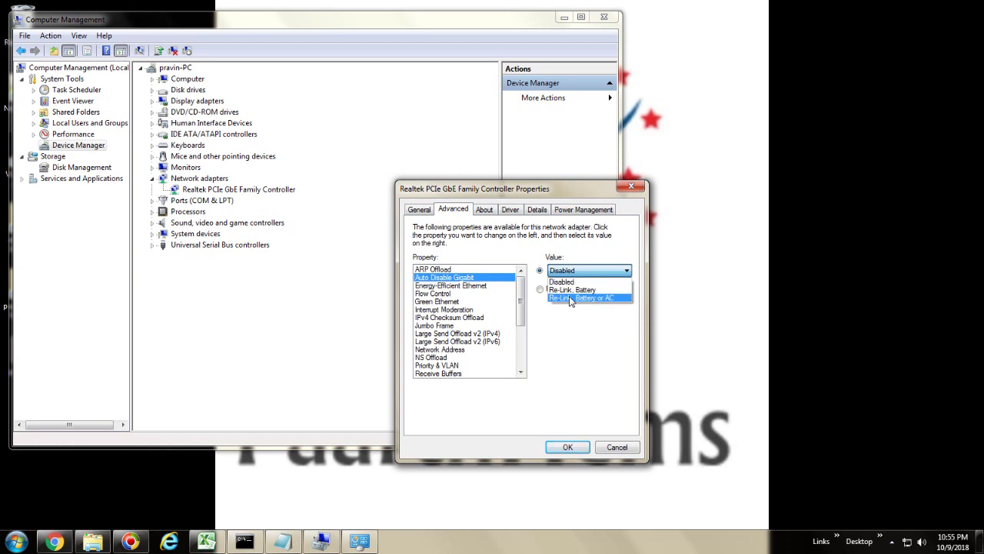
left_click(621, 305)
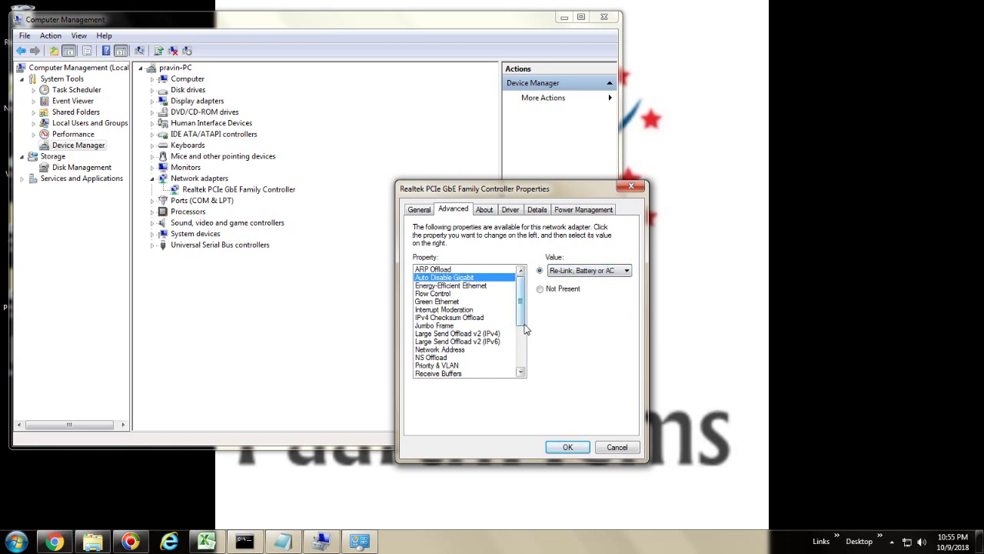
left_click(455, 286)
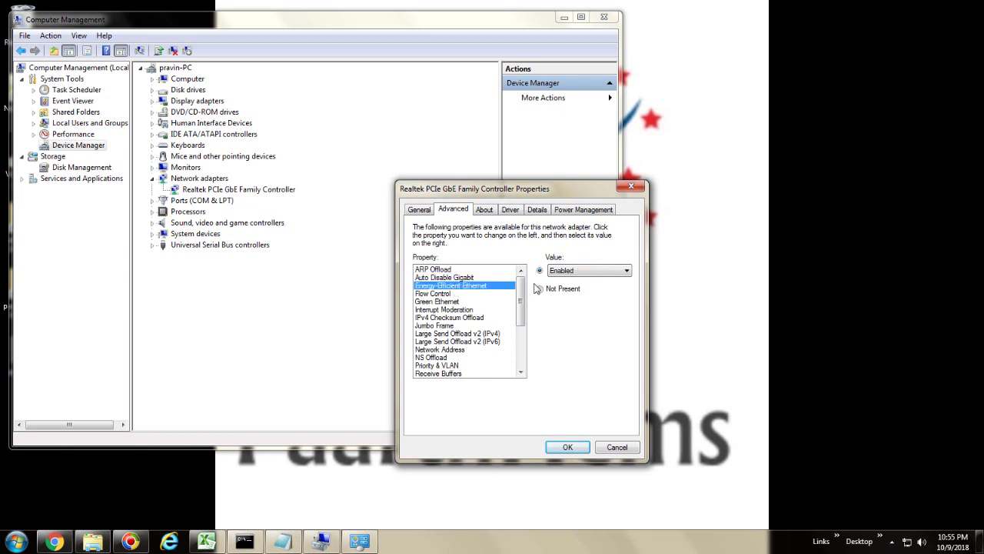
left_click(609, 271)
left_click(603, 288)
left_click(450, 303)
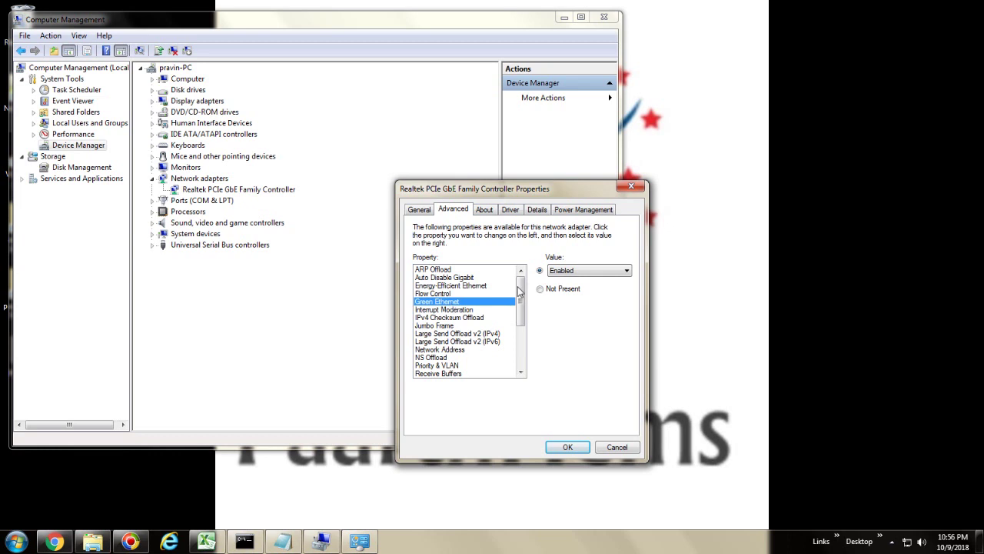
left_click(589, 273)
left_click(598, 289)
left_click(568, 448)
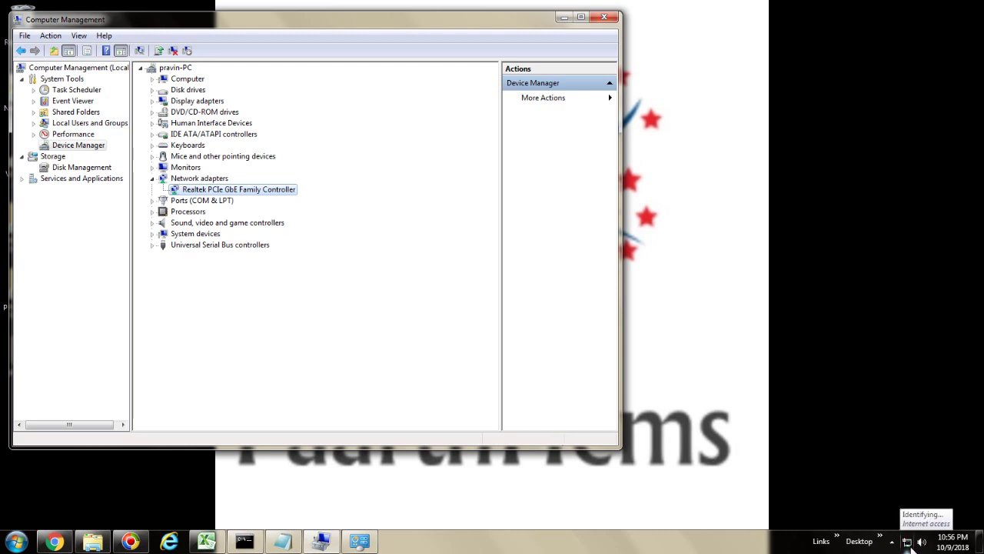
right_click(199, 190)
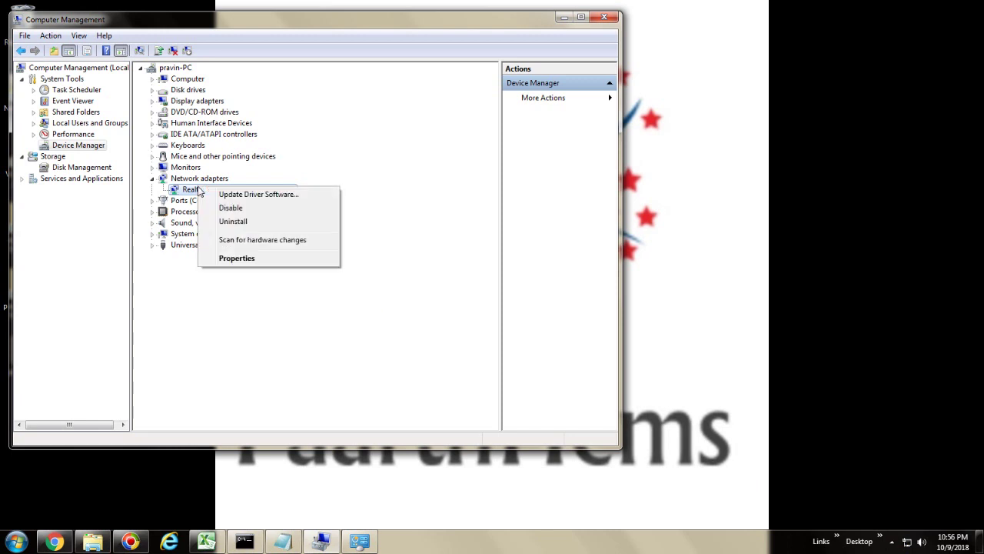
left_click(233, 262)
left_click(202, 270)
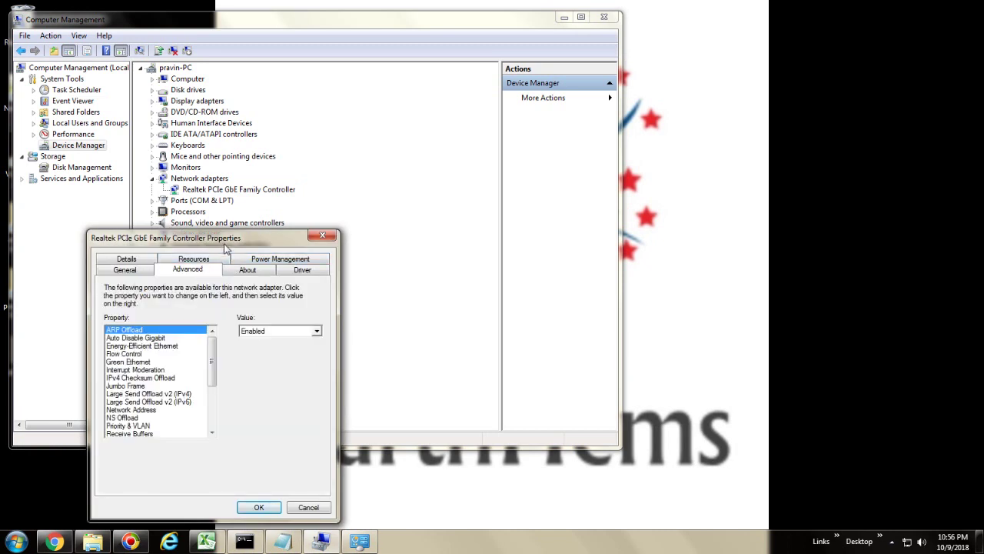
left_click_drag(225, 240, 531, 182)
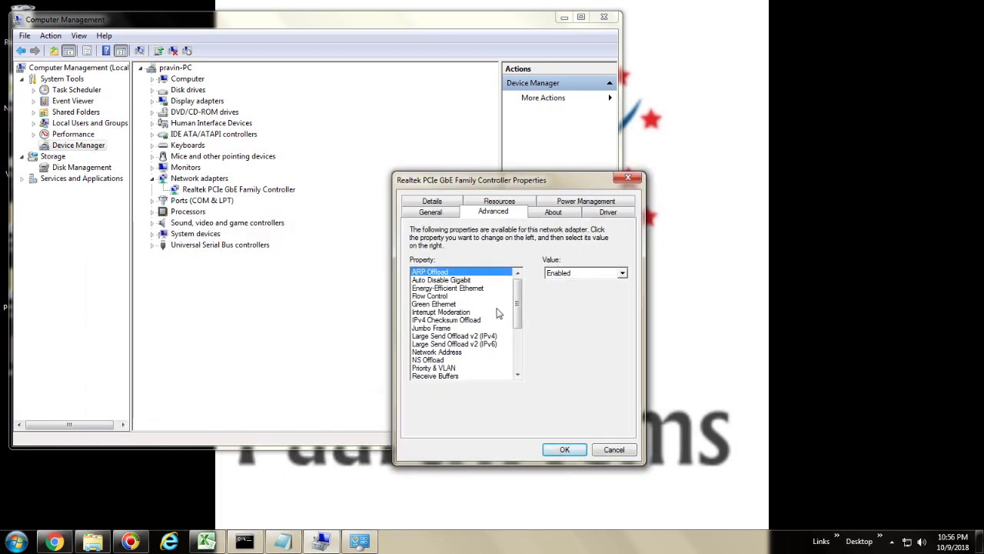
left_click(455, 282)
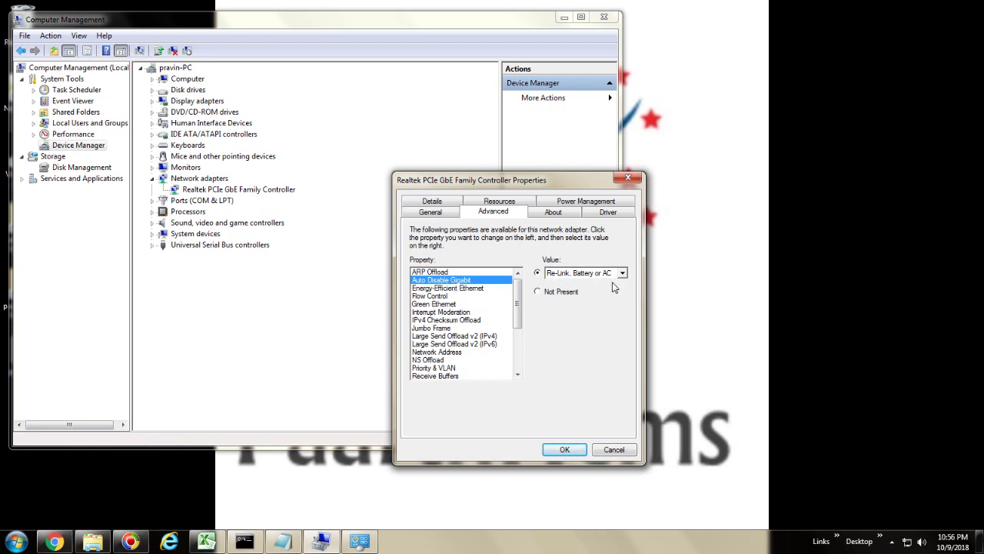
left_click(454, 305)
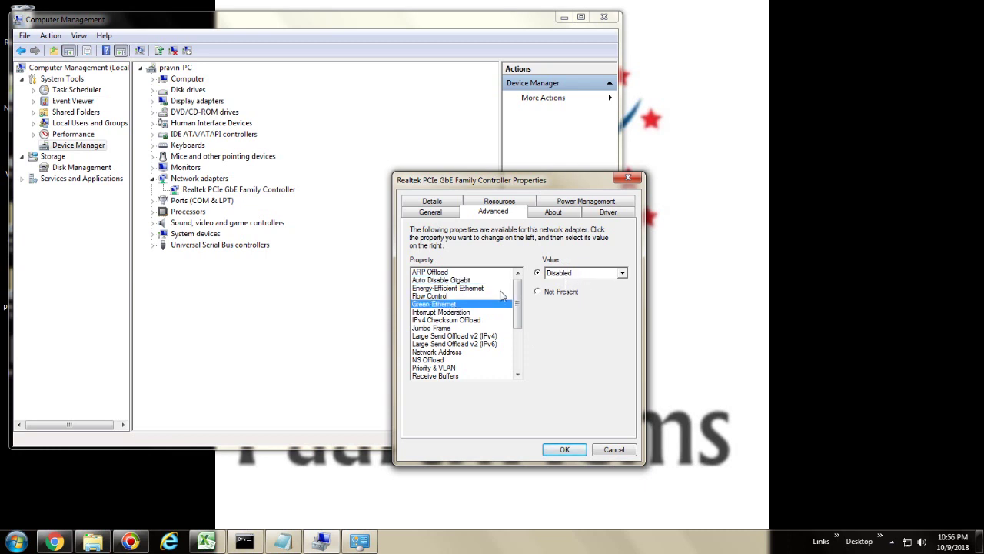
left_click(475, 290)
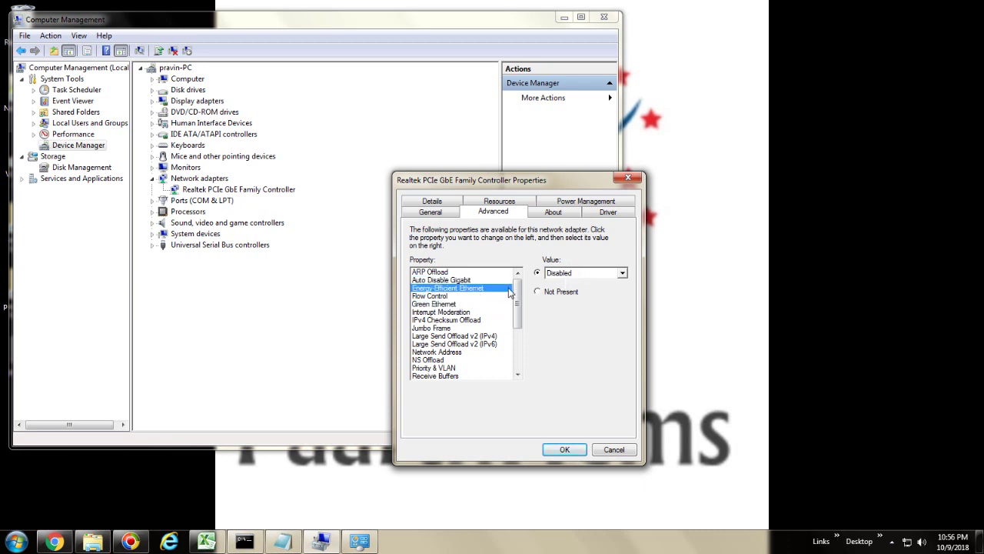
left_click(565, 449)
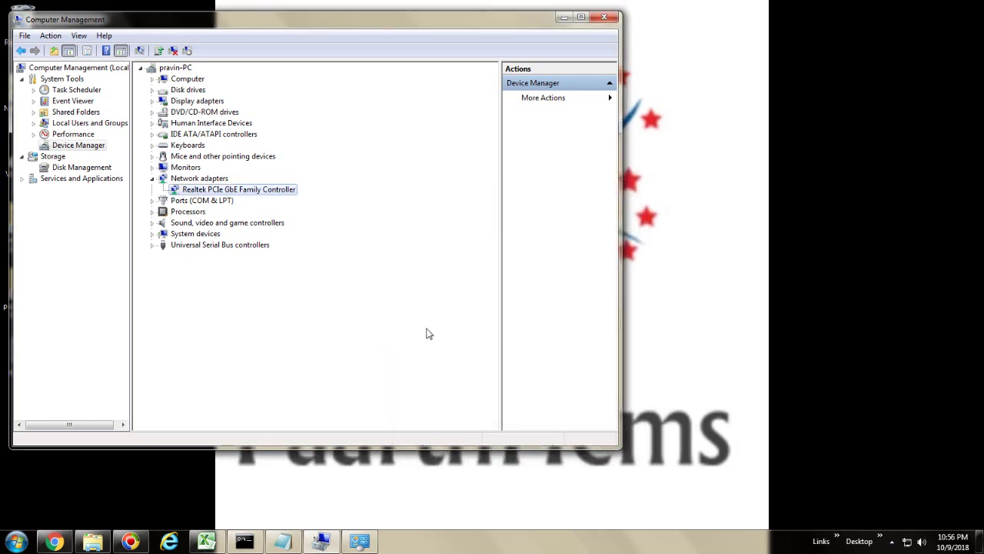
Run ipconfig /flushdns in the administrator Command Prompt.
left_click(244, 542)
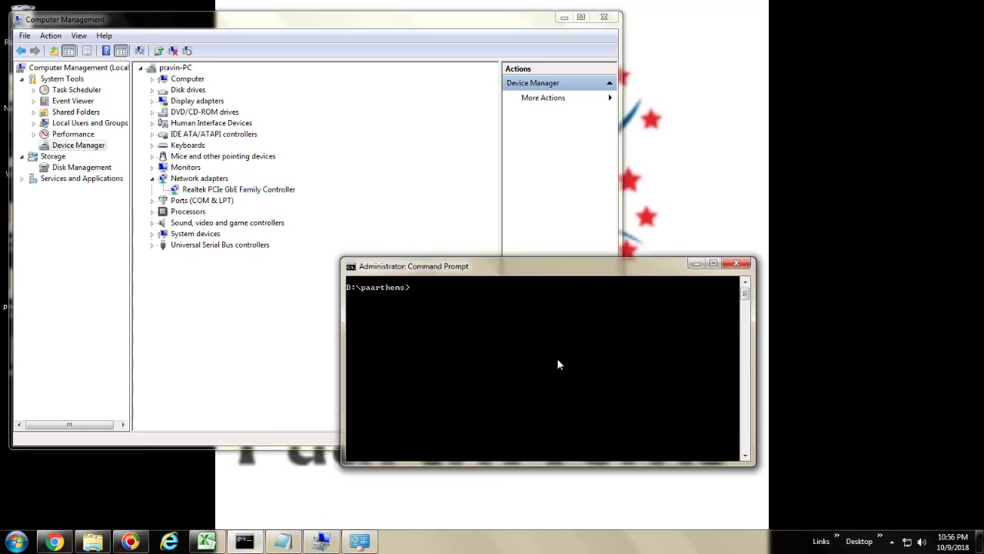
type("ipconfig /flushdns")
key("Return")
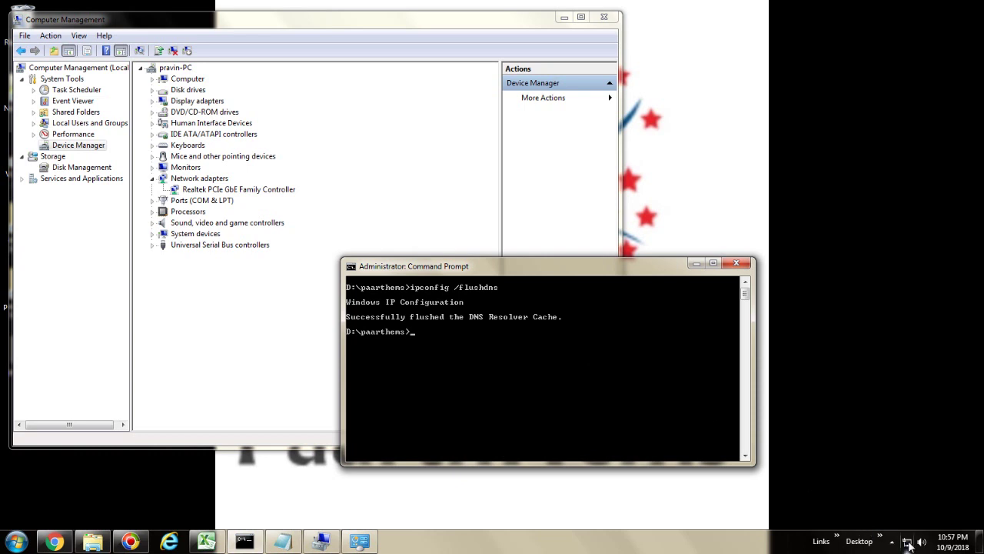
mouse_move(910, 545)
Run Update Driver Software with automatic search for the Realtek adapter; it reports the best driver installed.
right_click(262, 191)
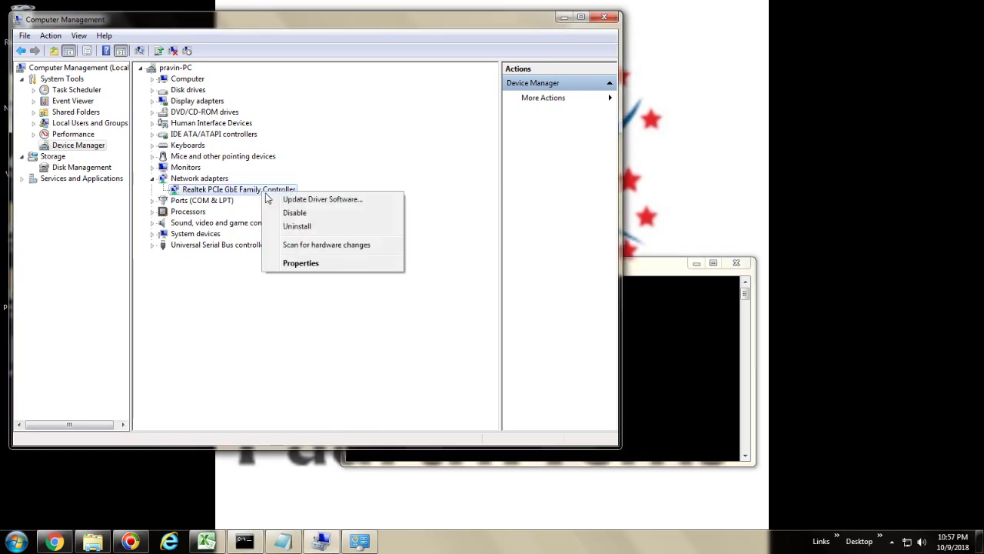
left_click(328, 200)
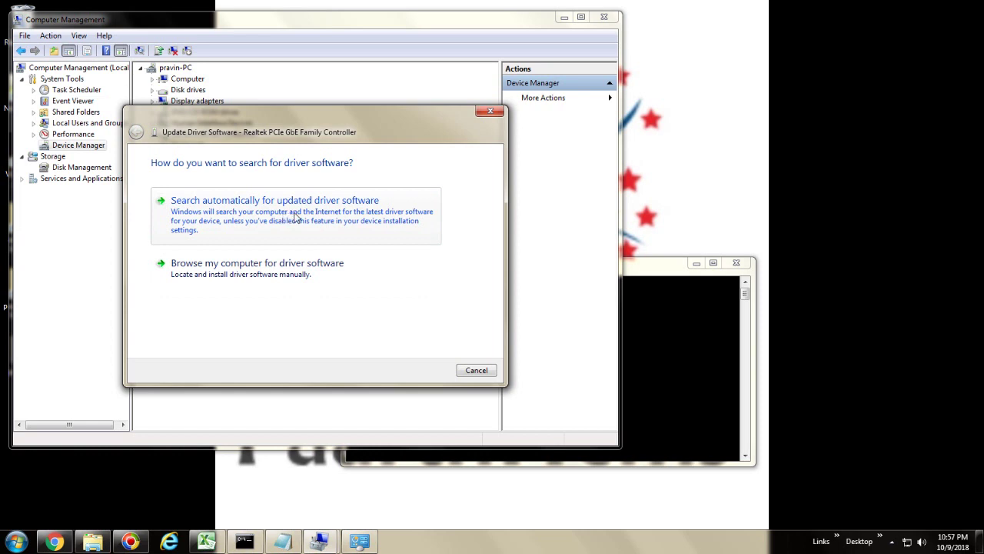
left_click(347, 230)
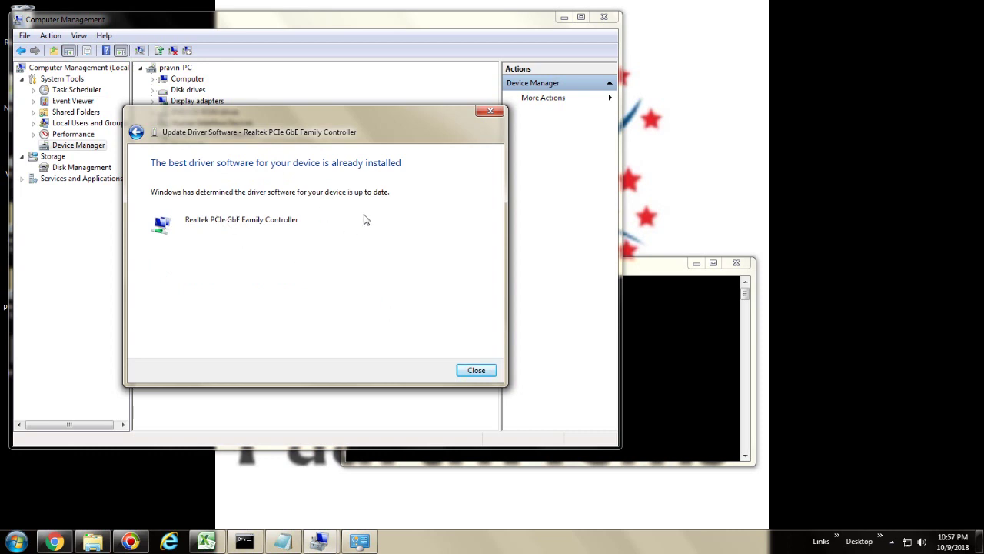
left_click(480, 372)
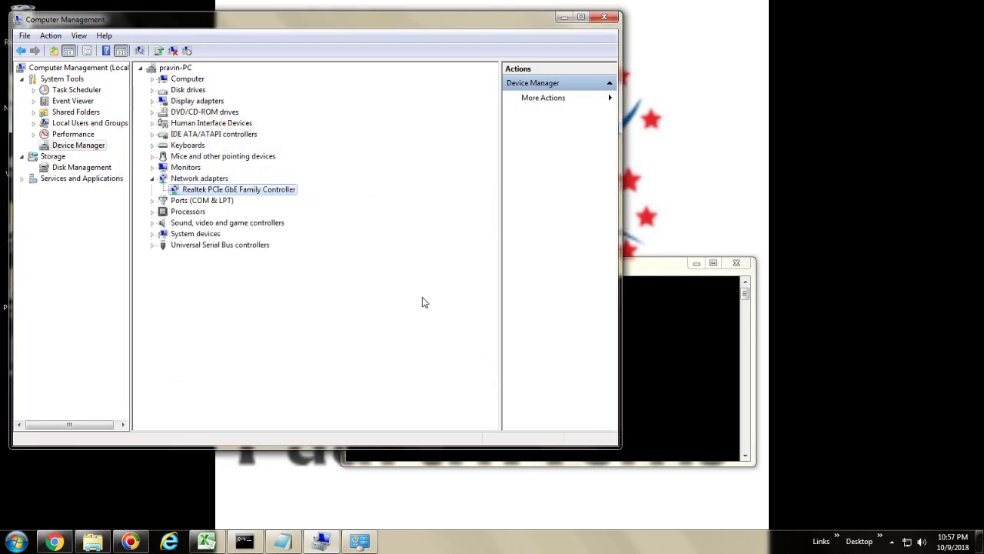
Return the administrator Command Prompt with the flushdns success message to the front.
left_click(667, 350)
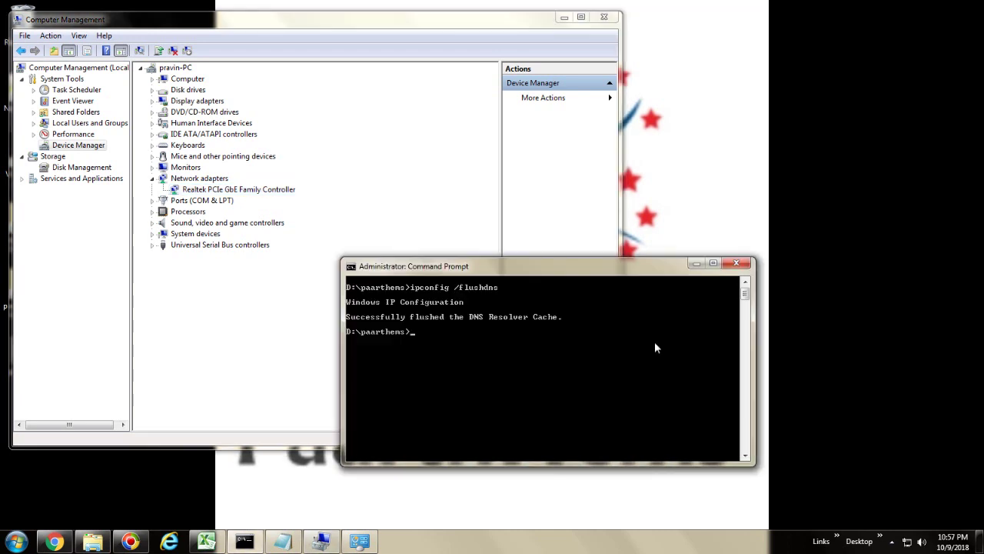